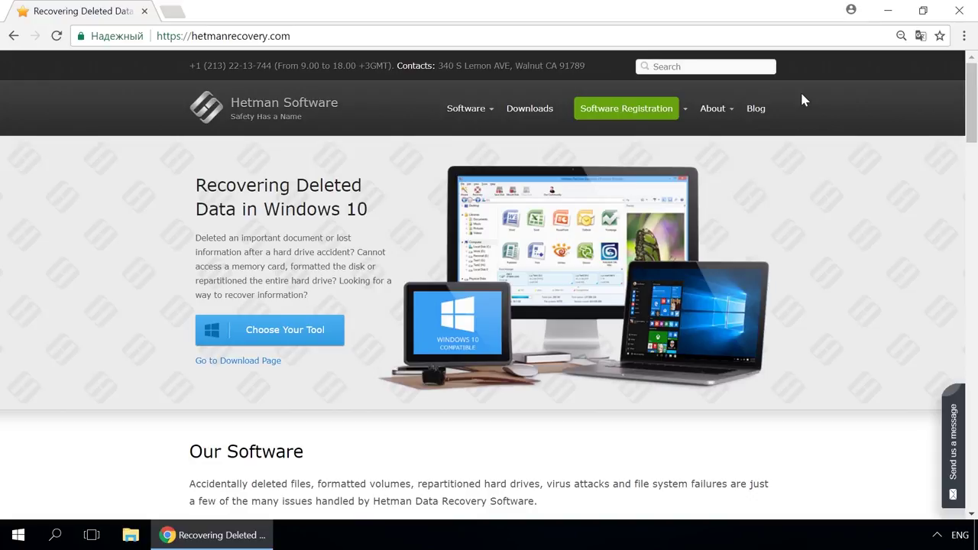
# - Go from Partition Recovery to the Hetman blog and open the Storage Space / Mirrored Volume article
pyautogui.moveTo(466, 108)
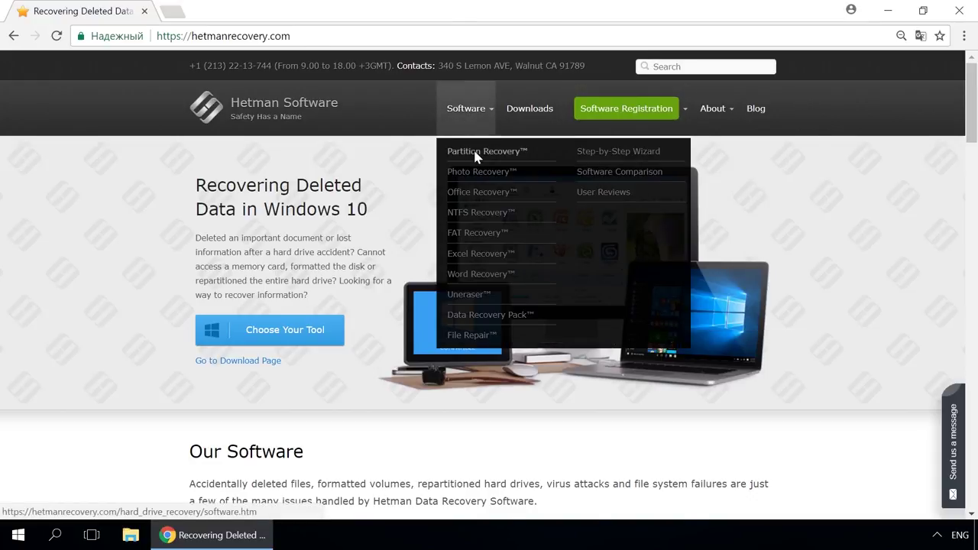
pyautogui.click(474, 153)
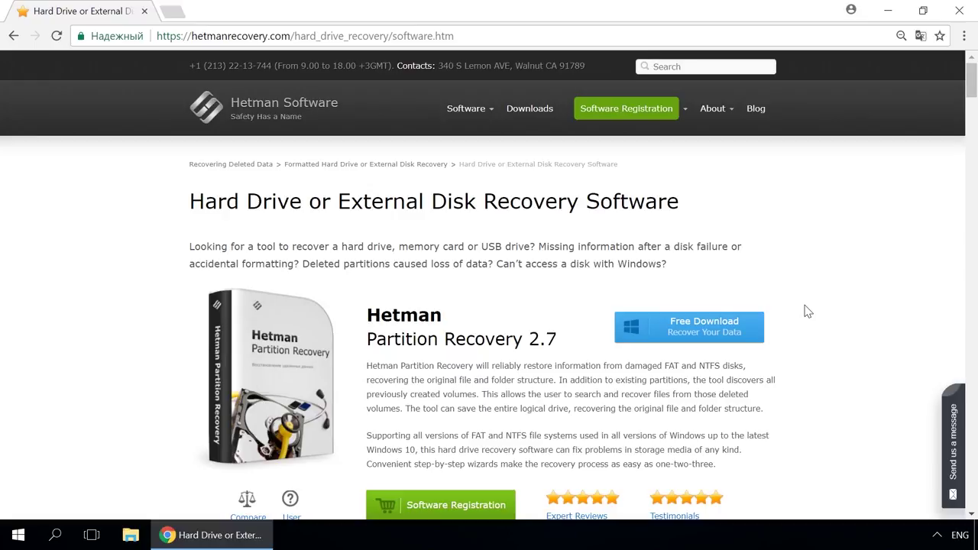
pyautogui.click(754, 108)
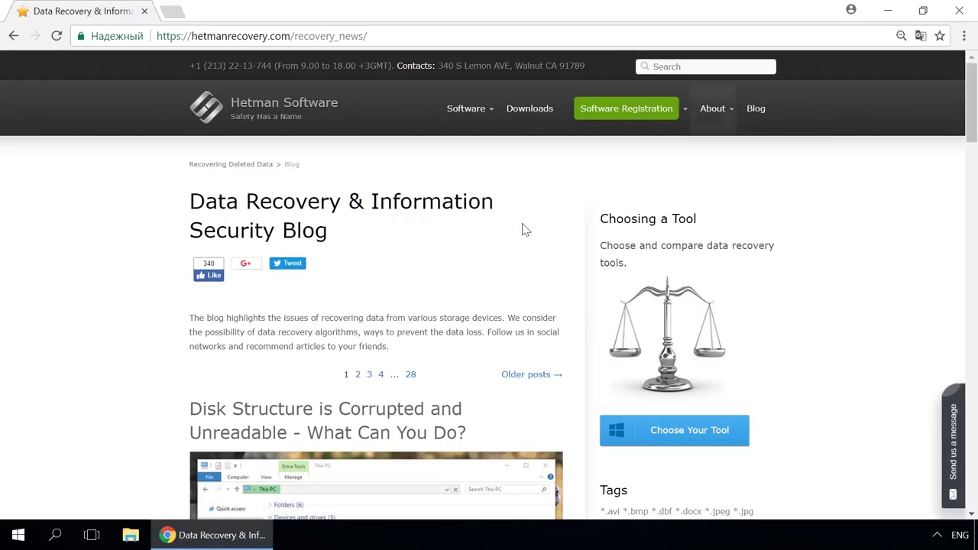
pyautogui.scroll(-10, 507, 243)
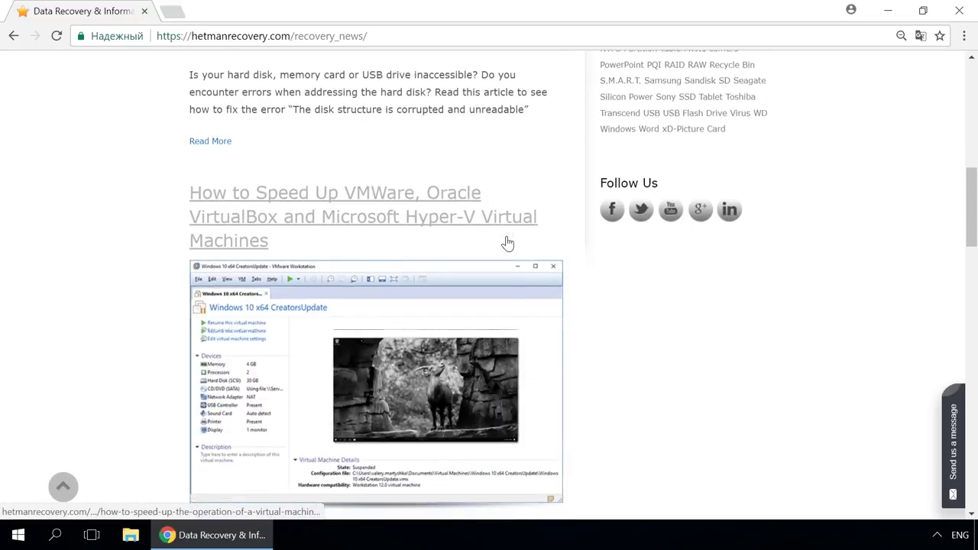
pyautogui.scroll(-5, 506, 245)
pyautogui.click(484, 226)
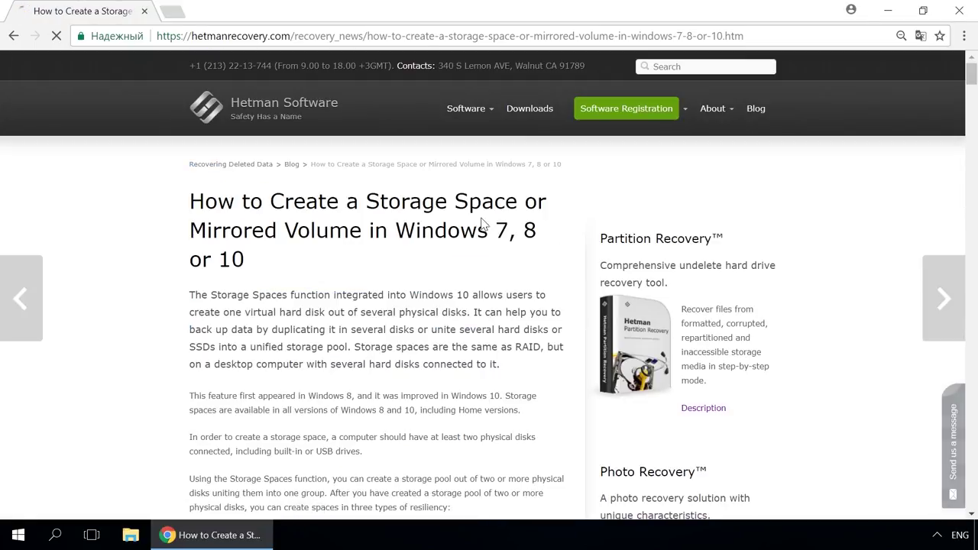
pyautogui.scroll(-11, 482, 224)
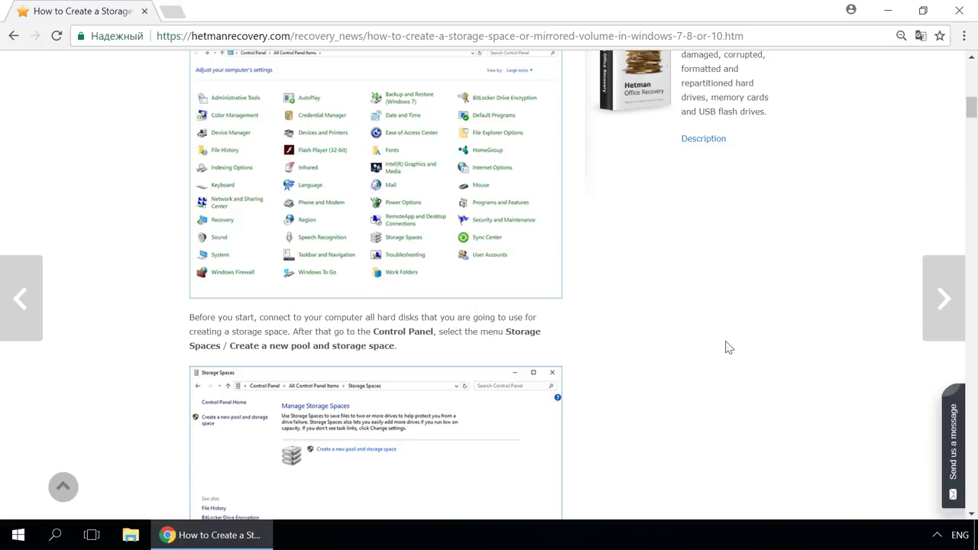
# - Open the Send us a message form at the end of the Hetman article
pyautogui.click(954, 425)
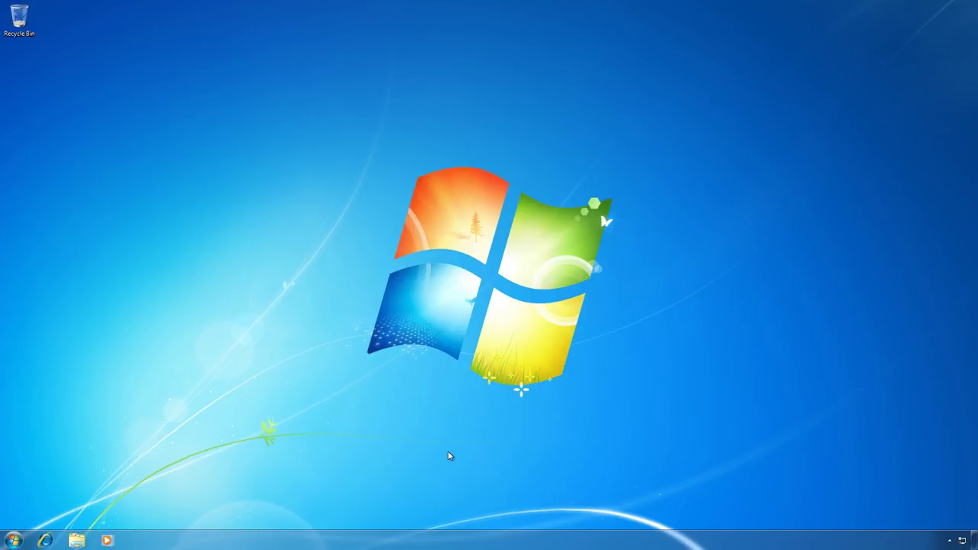
# - Restart Windows 7 from the Start menu's Shut down options
pyautogui.click(15, 539)
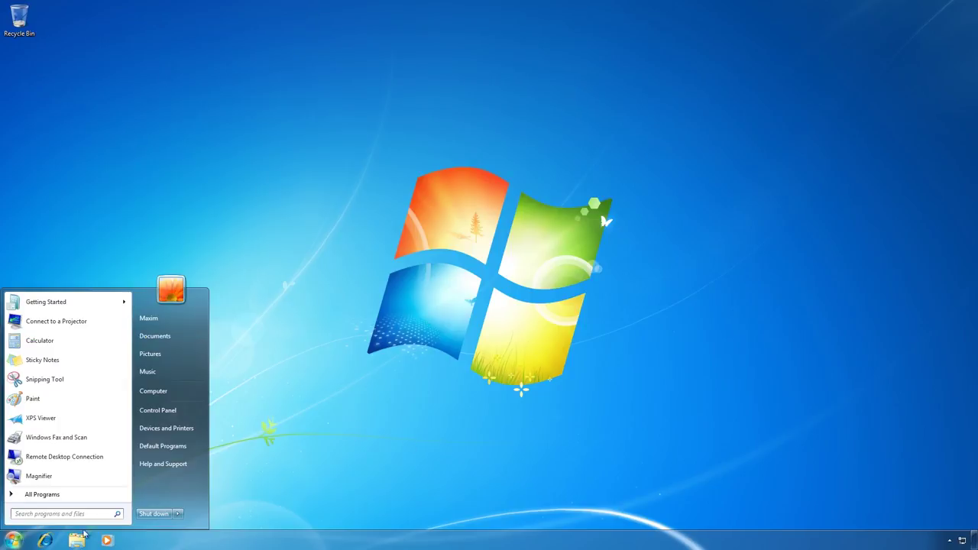
pyautogui.click(178, 513)
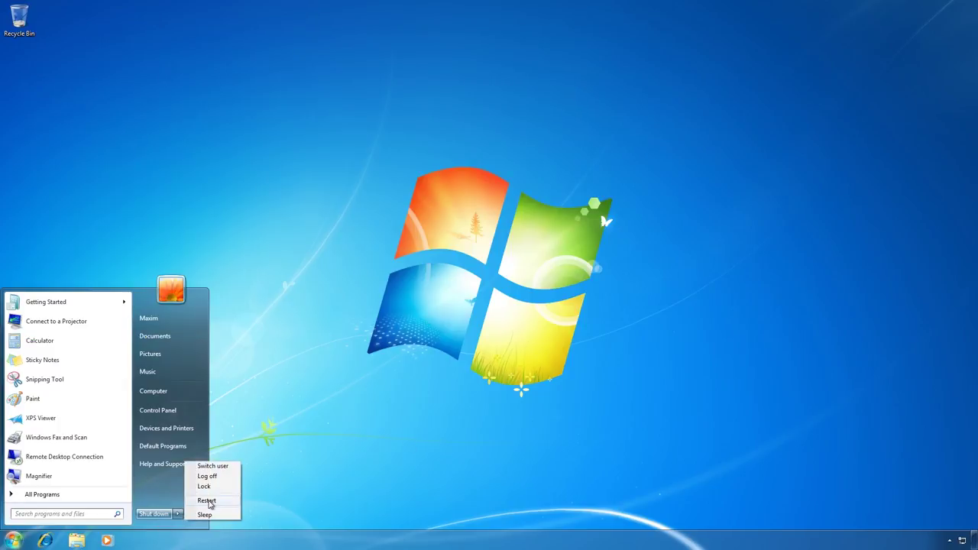
pyautogui.click(208, 501)
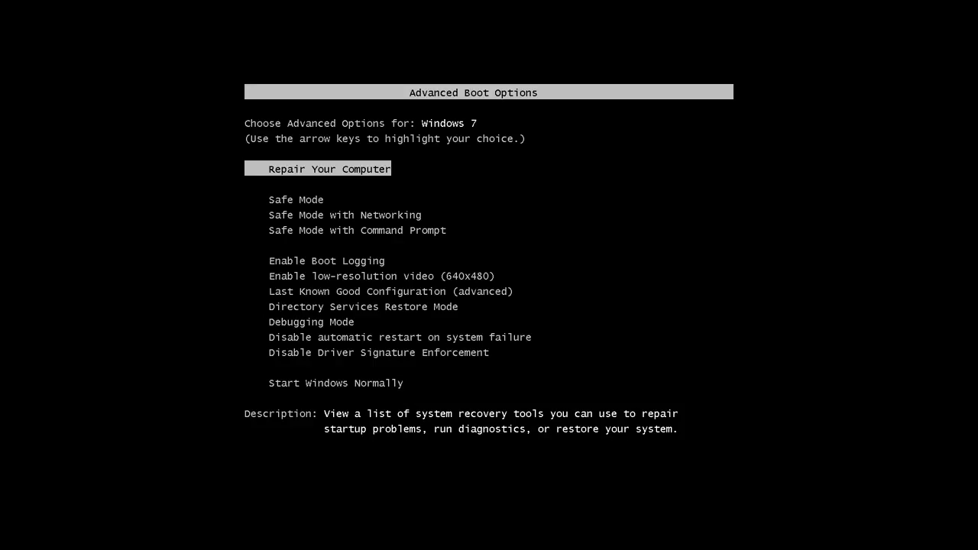
# - Highlight Disable Driver Signature Enforcement in the Advanced Boot Options menu
pyautogui.press('Down')
pyautogui.press('Down')
pyautogui.press('Down')
pyautogui.press('Down')
pyautogui.press('Down')
pyautogui.press('Down')
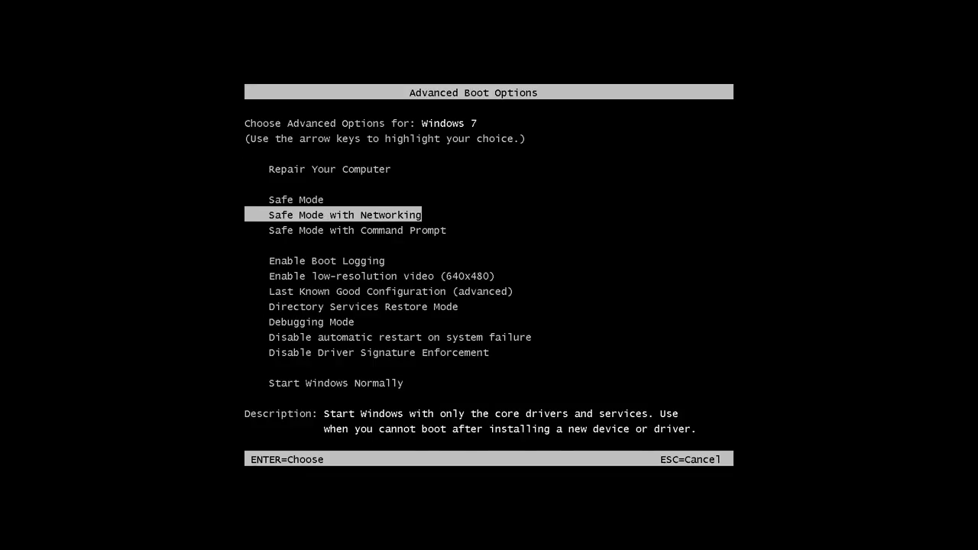
pyautogui.press('Down')
pyautogui.press('Down')
pyautogui.press('Down')
pyautogui.press('Down')
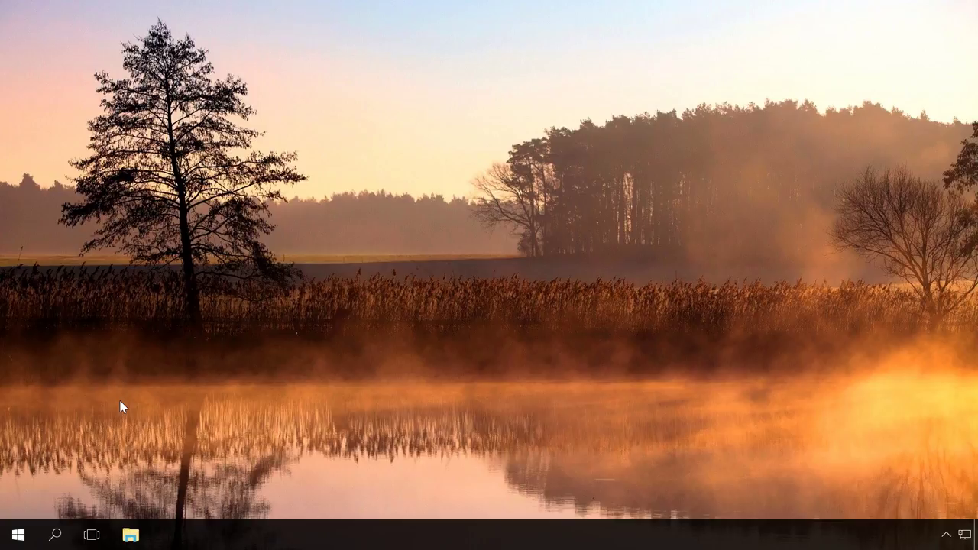
# - Navigate to Settings > Update & security > Recovery
pyautogui.click(24, 527)
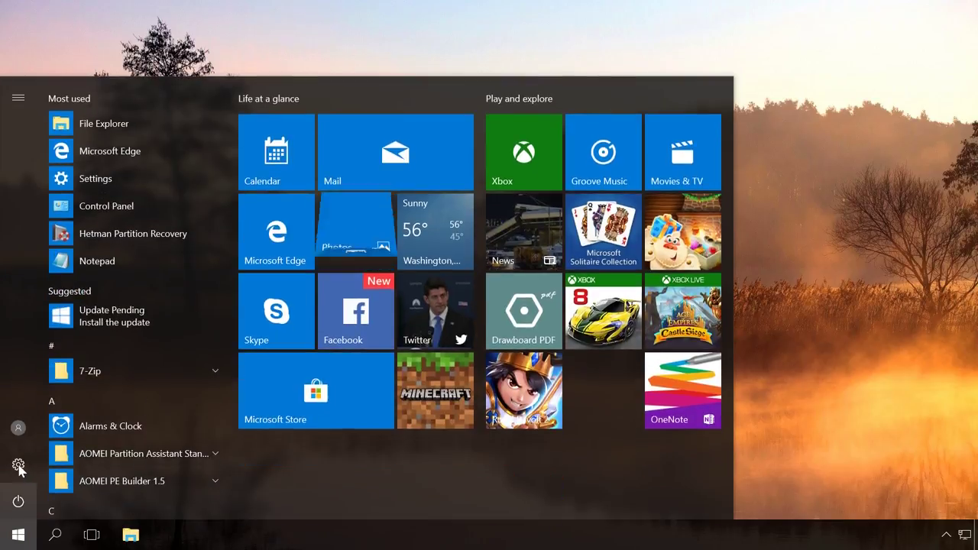
pyautogui.click(18, 464)
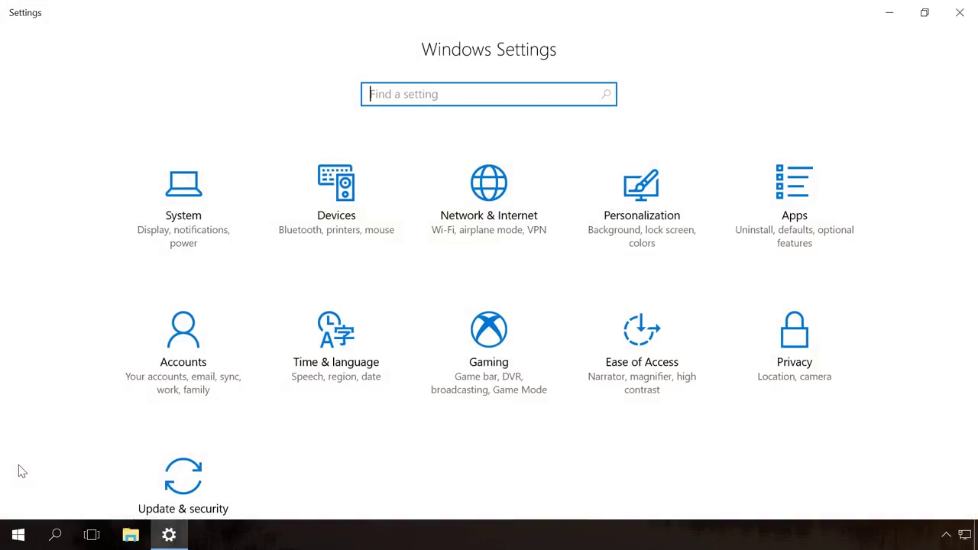
pyautogui.scroll(-2, 38, 468)
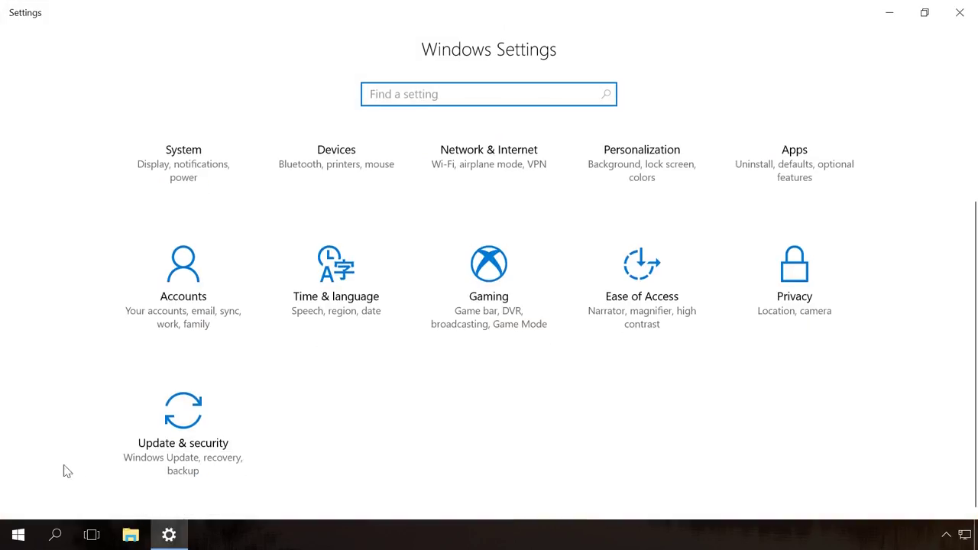
pyautogui.click(159, 446)
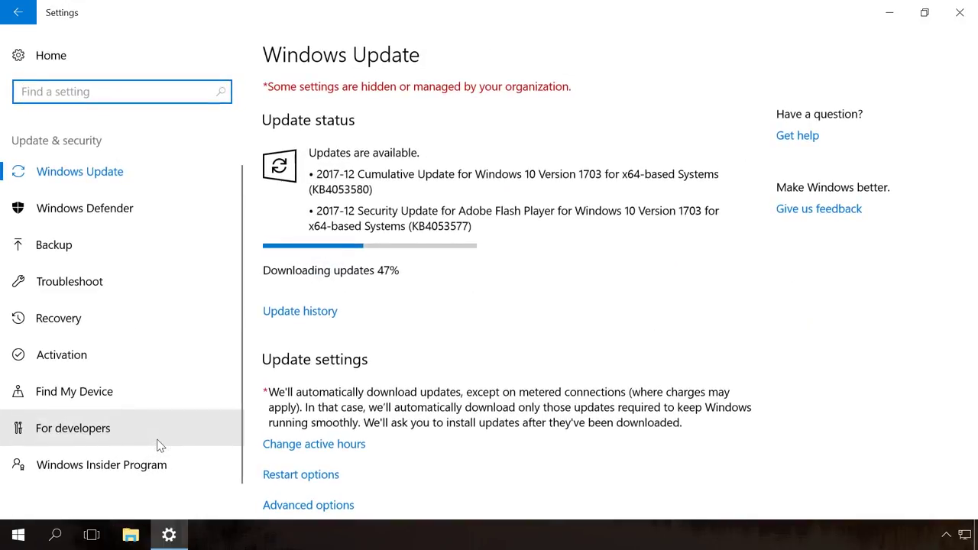
pyautogui.click(87, 322)
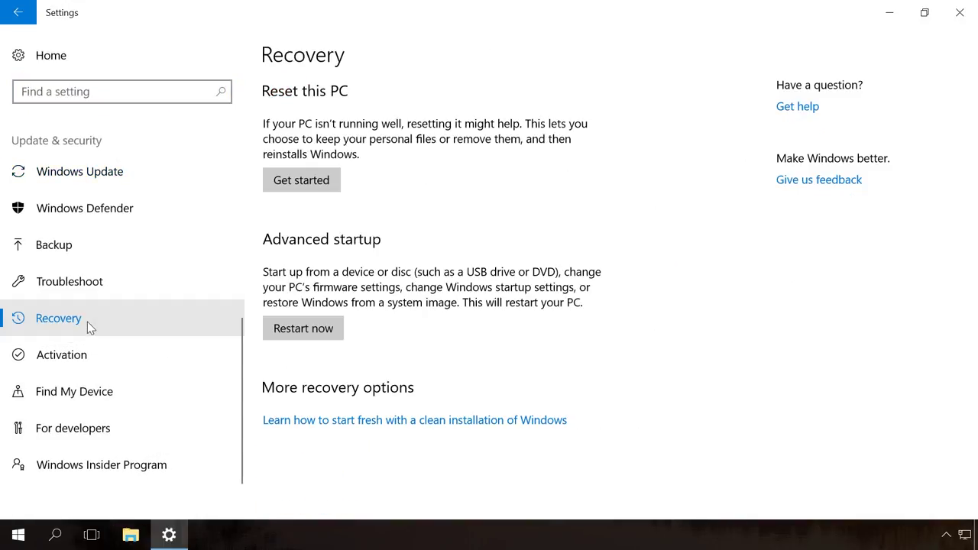
# - Restart into advanced startup, go through Troubleshoot > Advanced options > Startup Settings, and restart
pyautogui.click(302, 329)
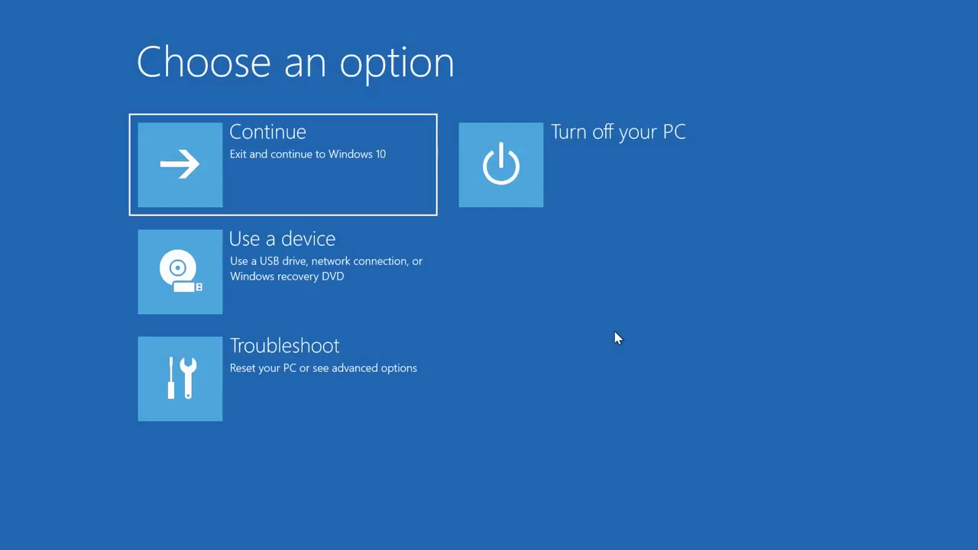
pyautogui.click(367, 362)
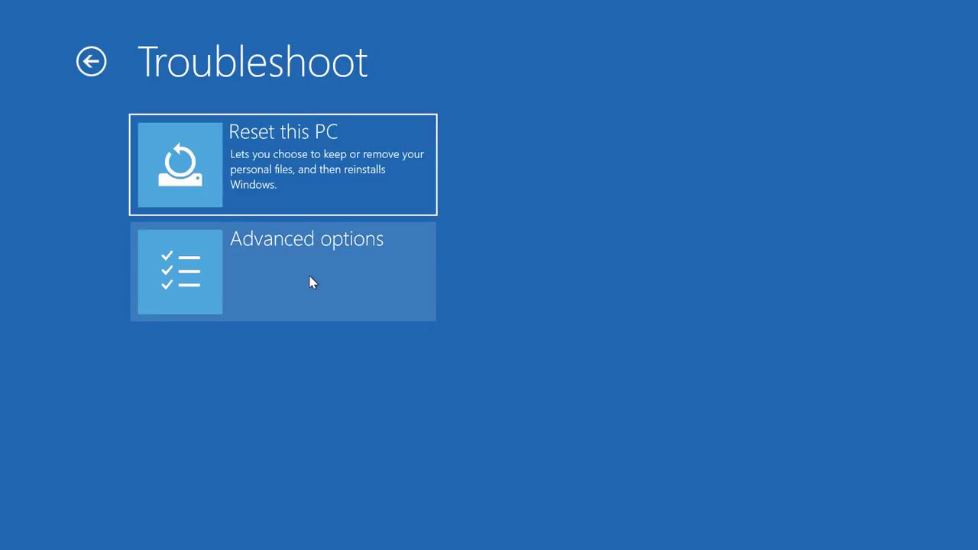
pyautogui.click(312, 282)
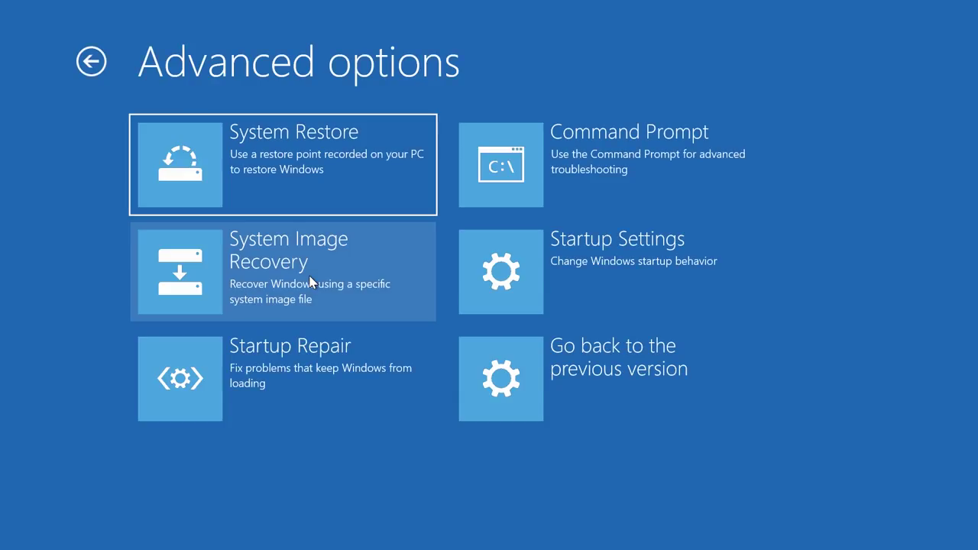
pyautogui.click(526, 281)
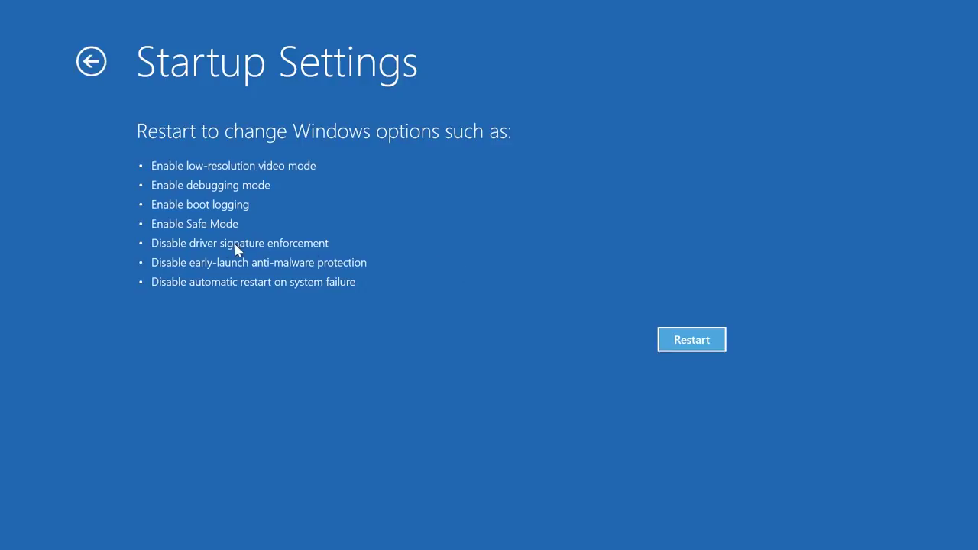
pyautogui.click(677, 339)
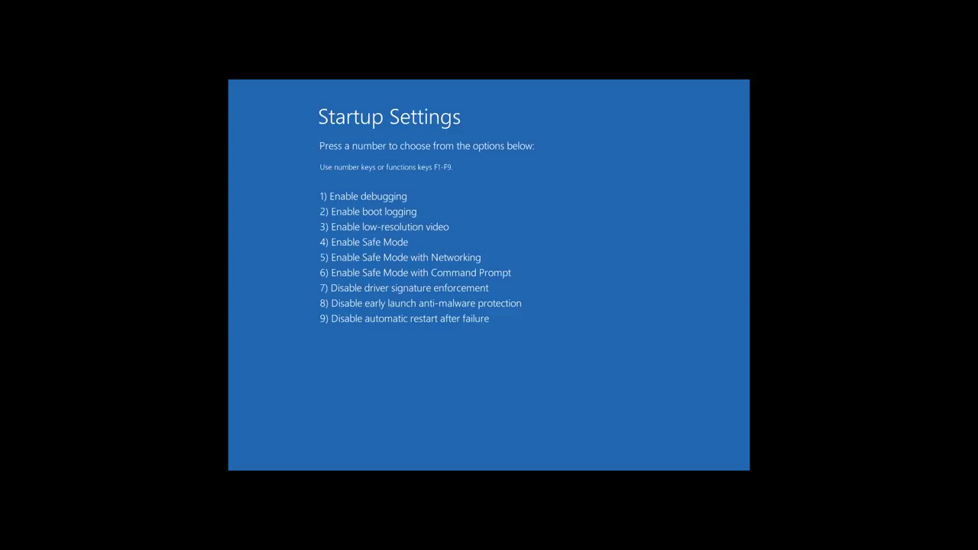
# - Choose startup option 4 to boot with driver signature enforcement disabled
pyautogui.press('4')
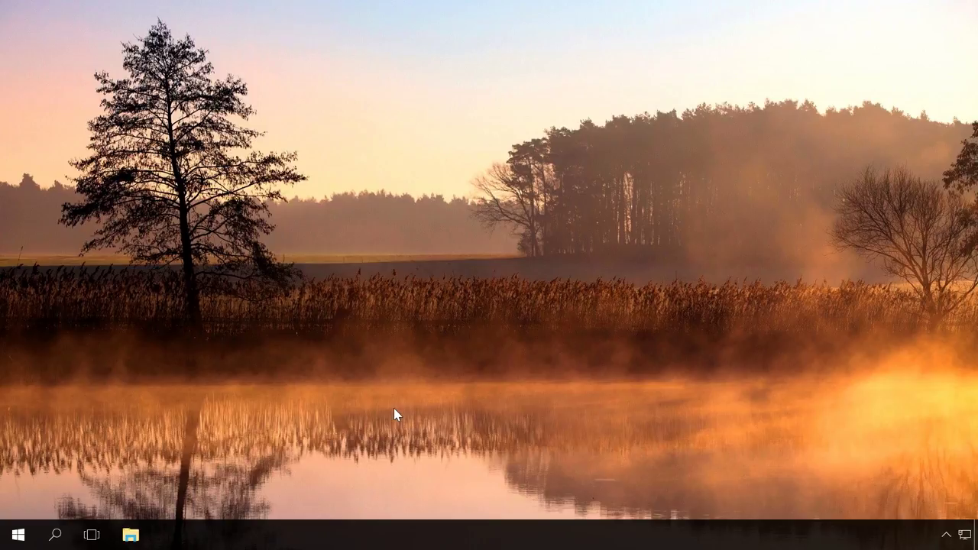
# - Run gpedit.msc from the Run prompt to launch the Local Group Policy Editor
pyautogui.press('super+r')
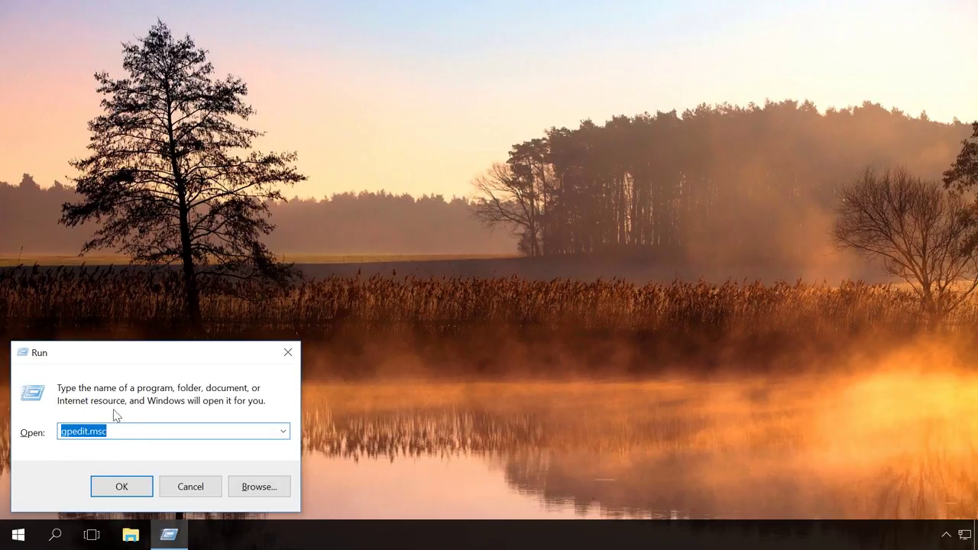
pyautogui.click(112, 486)
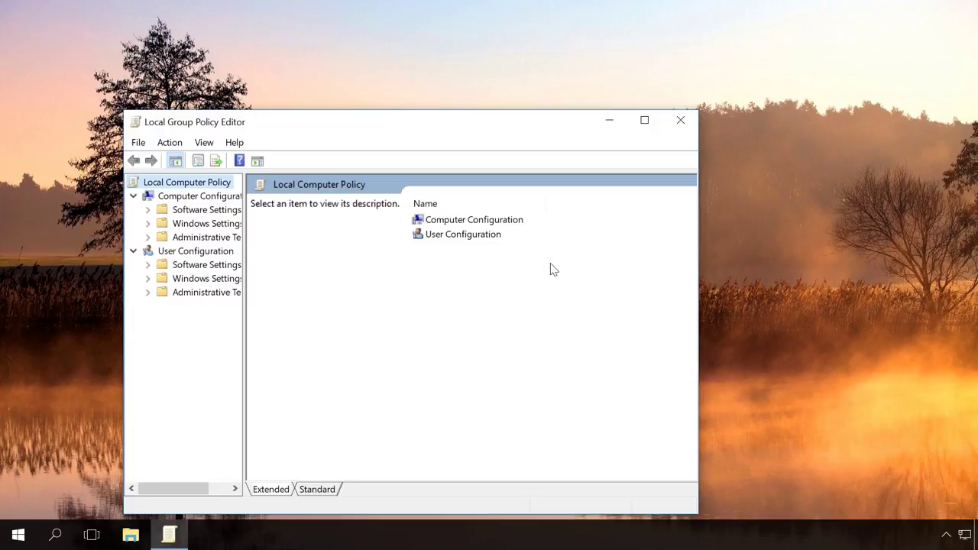
# - Maximize the editor, widen the tree, and select Code signing for device drivers under User Configuration > Administrative Templates > System > Driver Installation
pyautogui.click(646, 123)
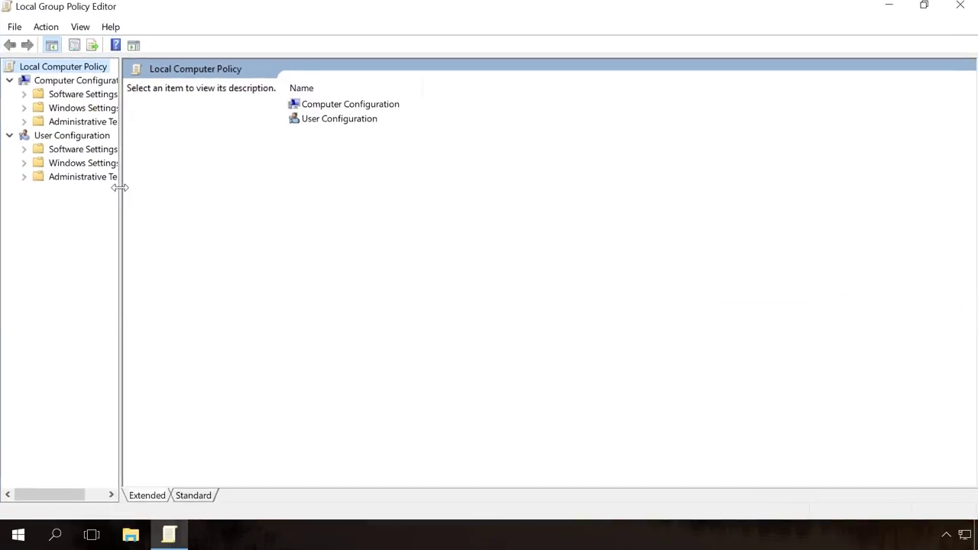
pyautogui.moveTo(120, 188); pyautogui.dragTo(206, 190)
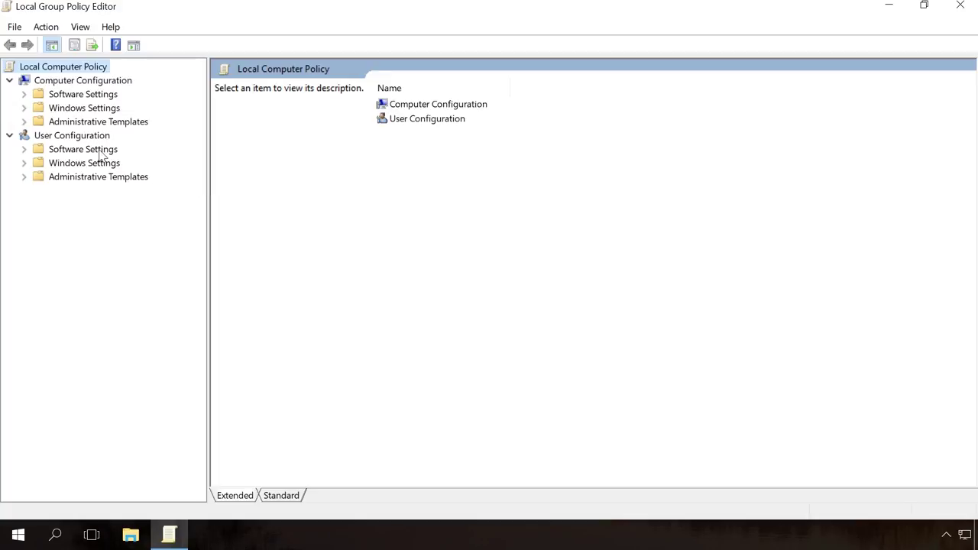
pyautogui.click(81, 138)
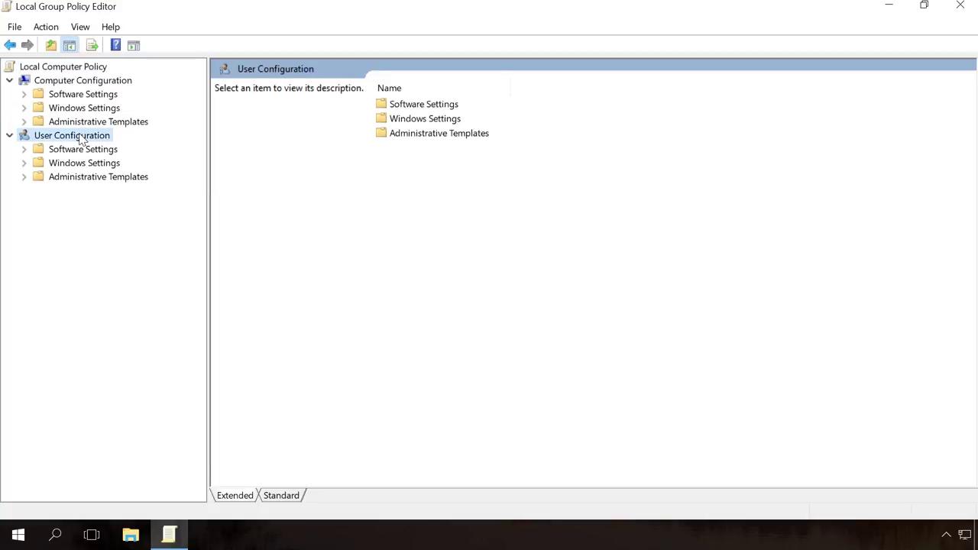
pyautogui.click(67, 177)
pyautogui.click(25, 177)
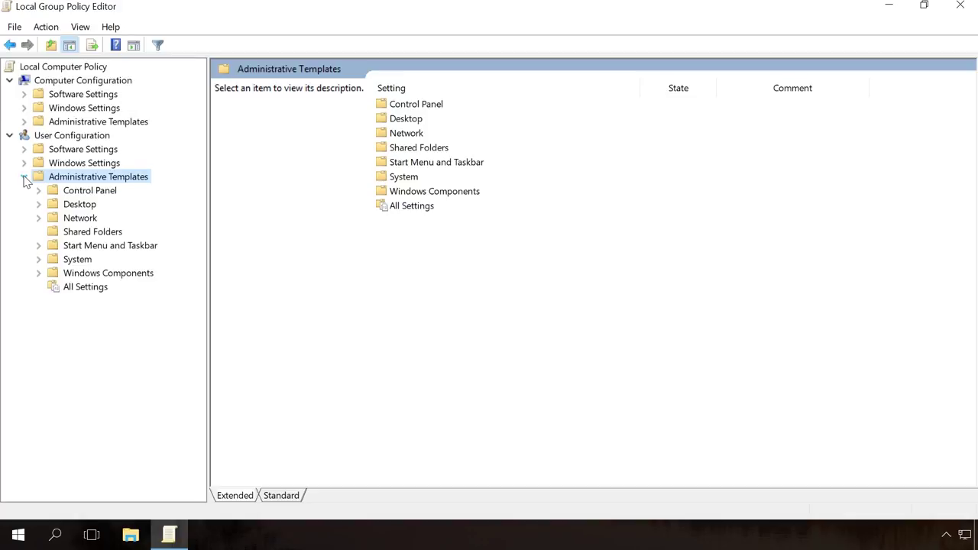
pyautogui.click(76, 260)
pyautogui.click(39, 261)
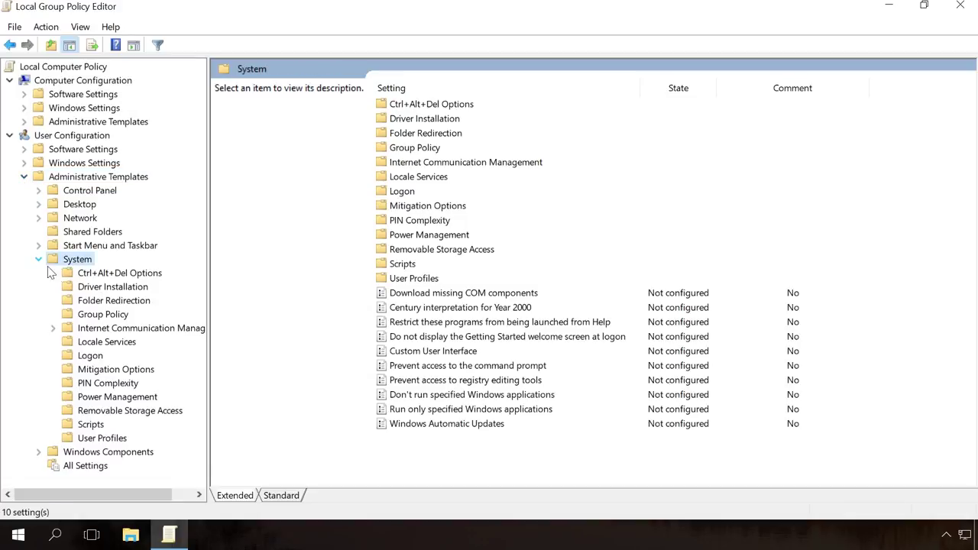
pyautogui.click(98, 288)
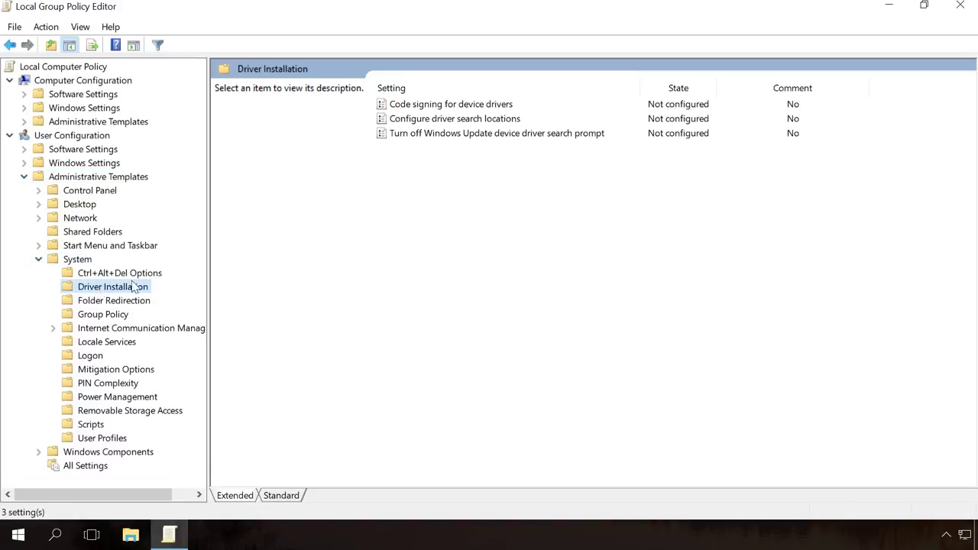
pyautogui.click(457, 106)
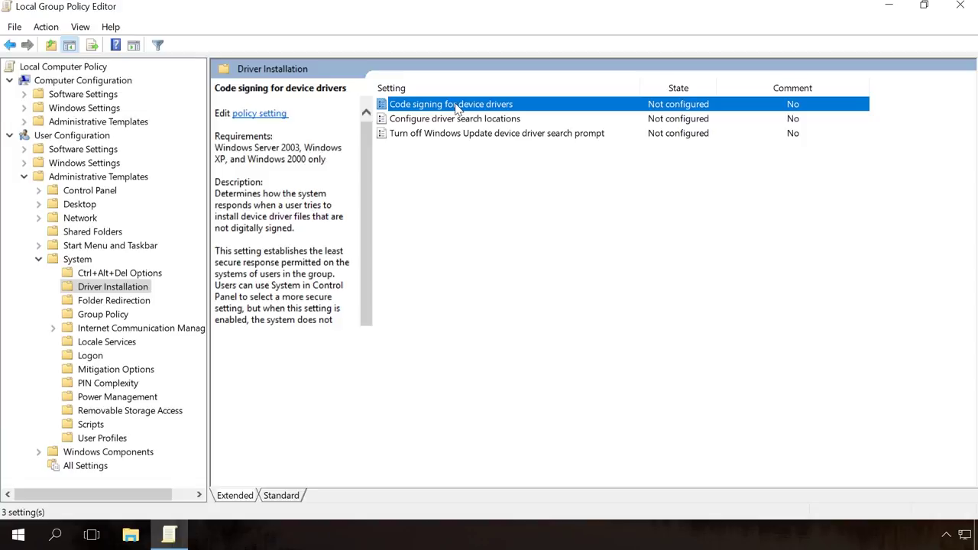
# - Set Code signing for device drivers to Enabled with Warn for unsigned drivers and apply it
pyautogui.doubleClick(457, 107)
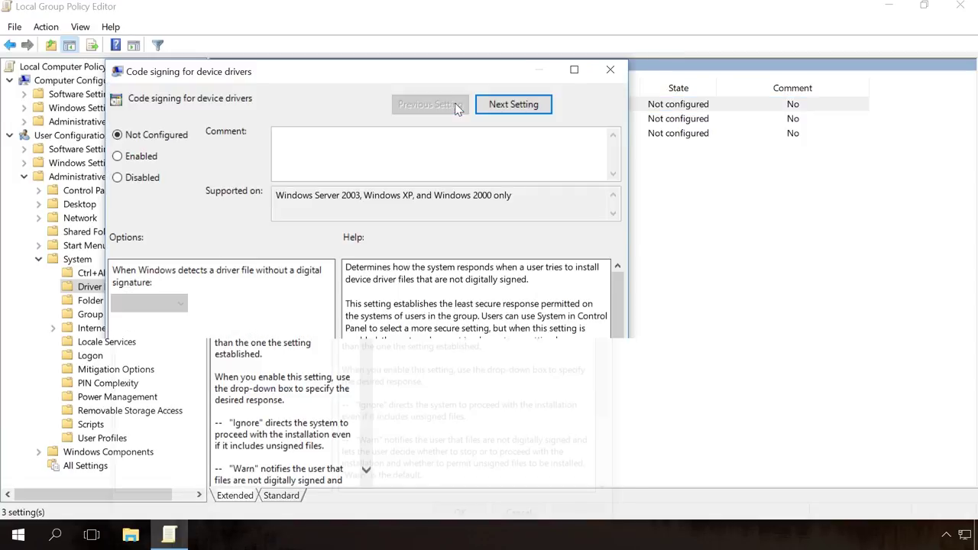
pyautogui.moveTo(415, 79); pyautogui.dragTo(426, 31)
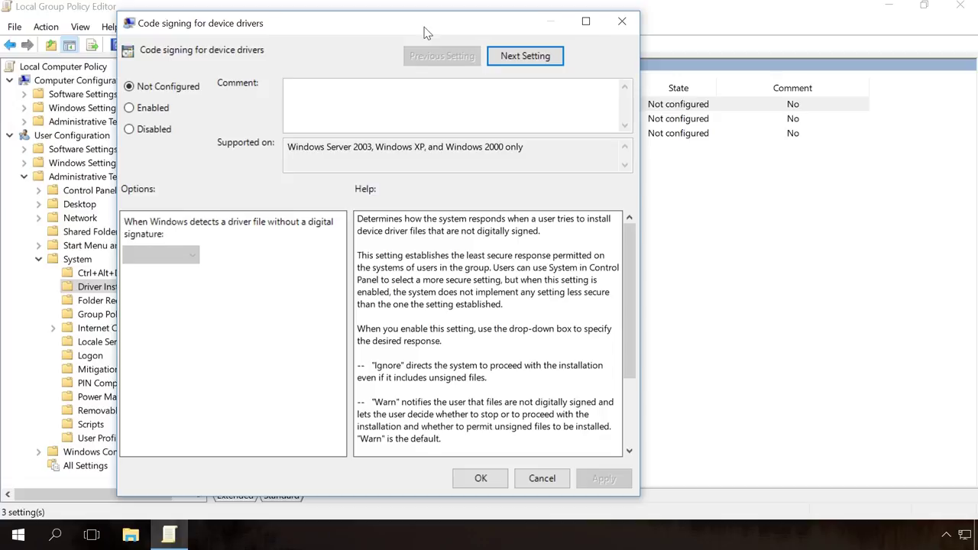
pyautogui.click(149, 132)
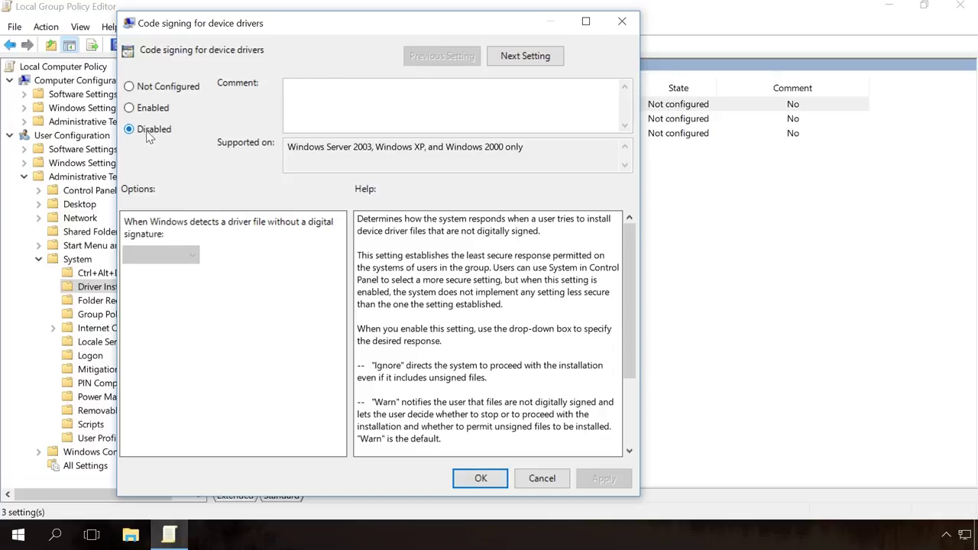
pyautogui.click(149, 111)
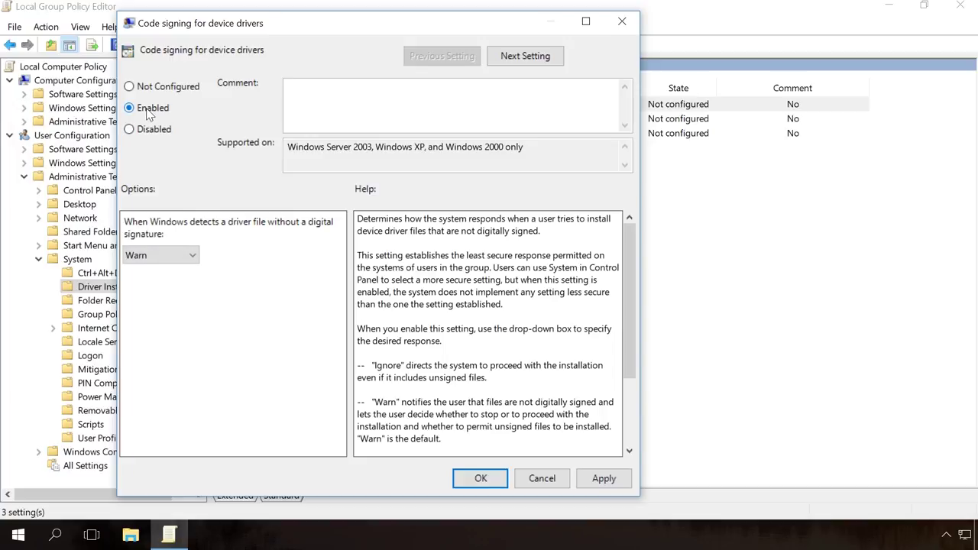
pyautogui.click(170, 258)
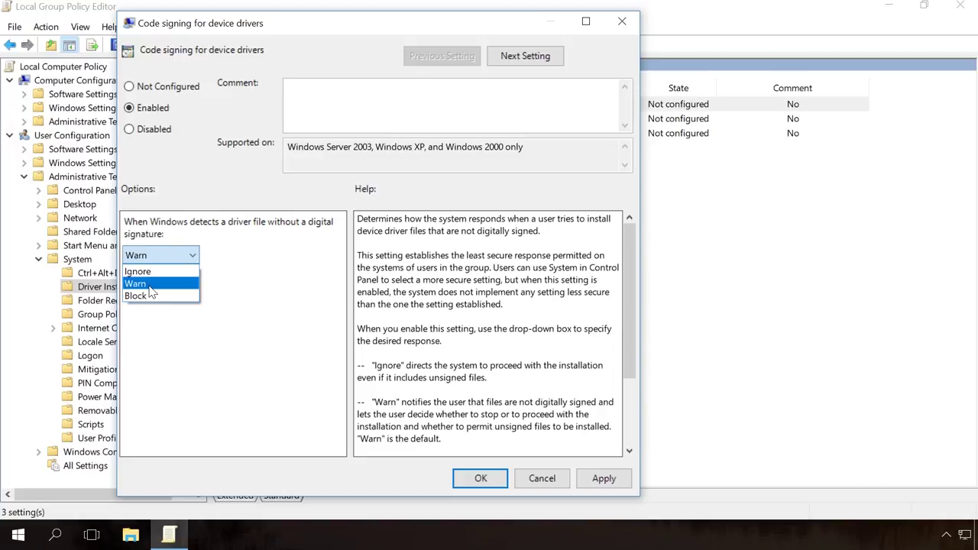
pyautogui.click(150, 287)
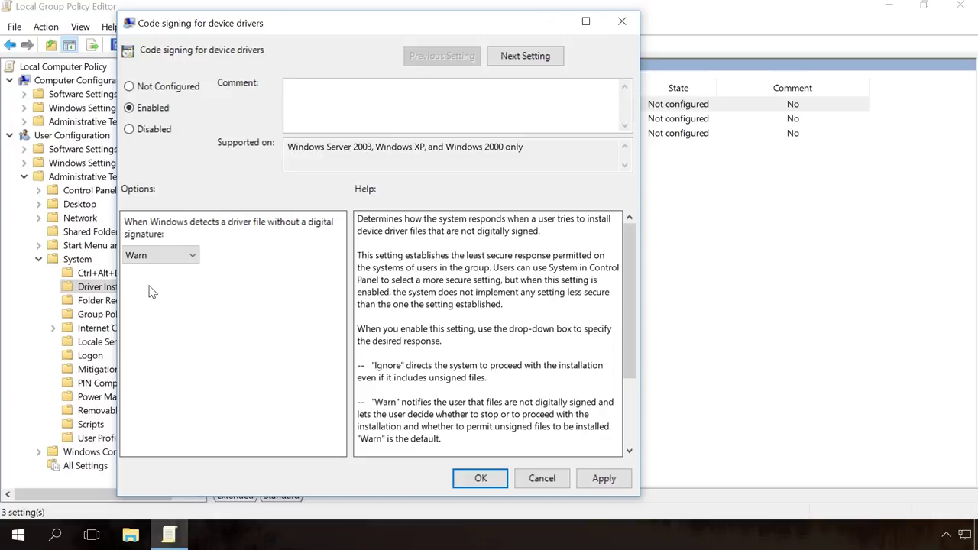
pyautogui.click(496, 481)
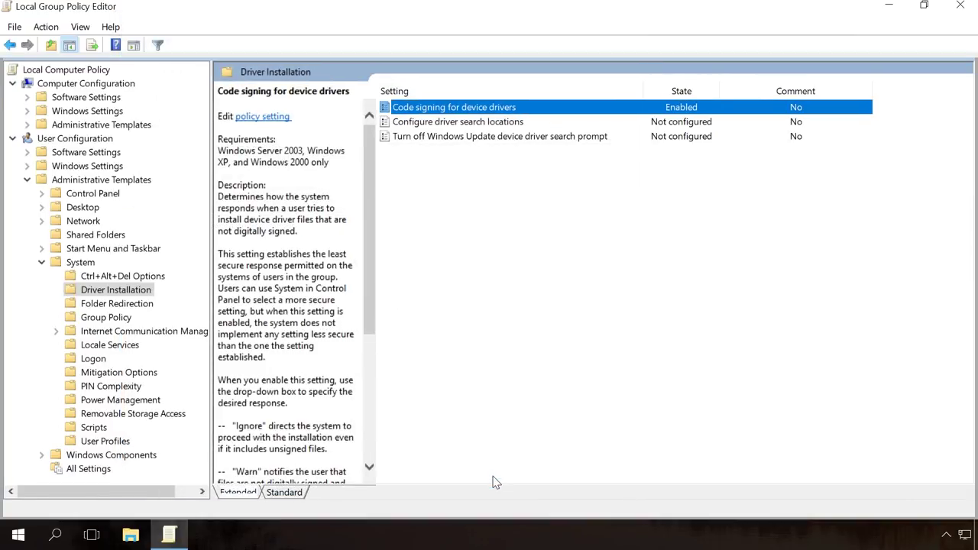